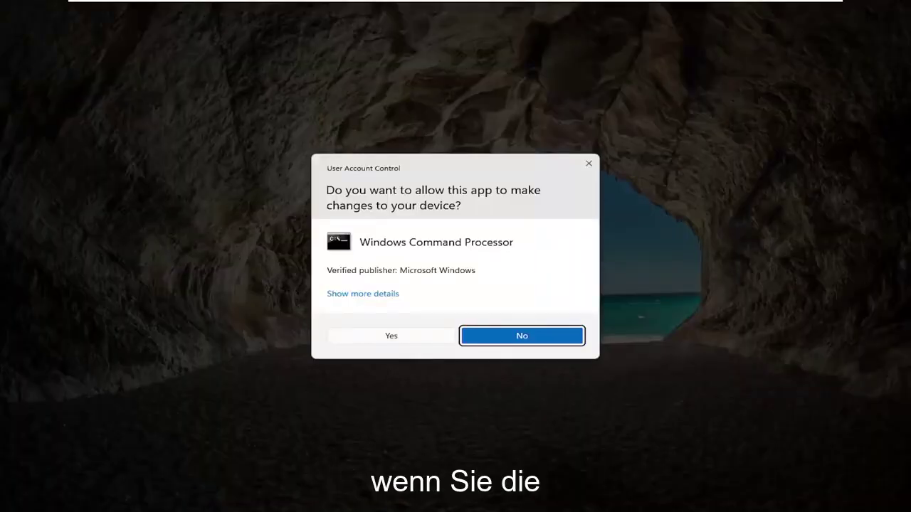
# Approve the administrator prompt and run sfc /scannow to scan and repair system files
pyautogui.click(427, 337)
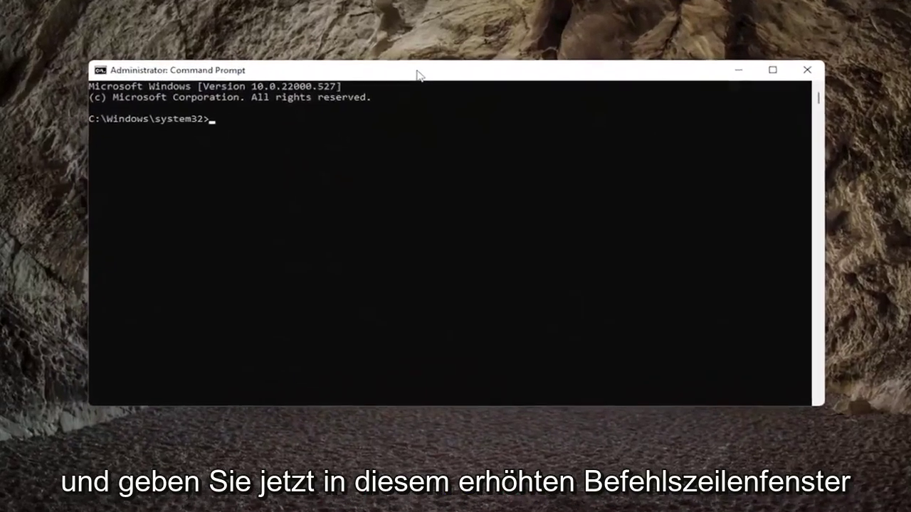
pyautogui.write('sf')
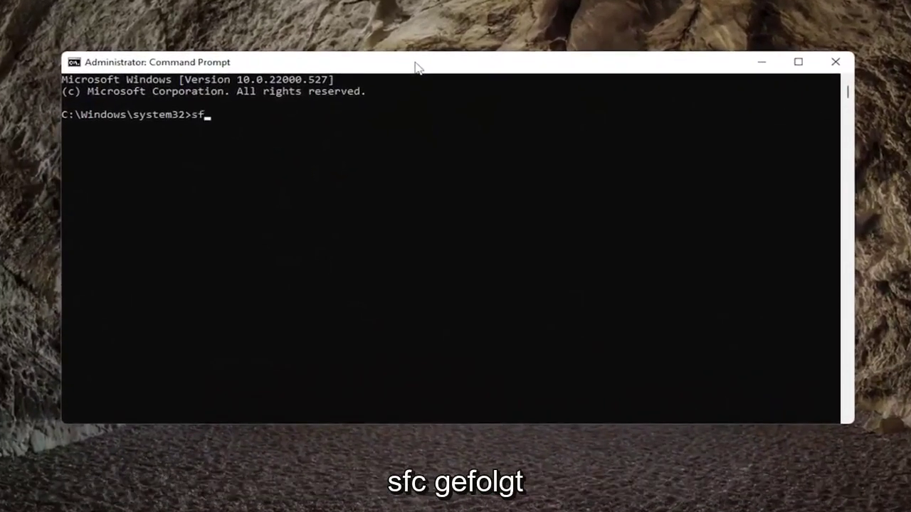
pyautogui.write('c ')
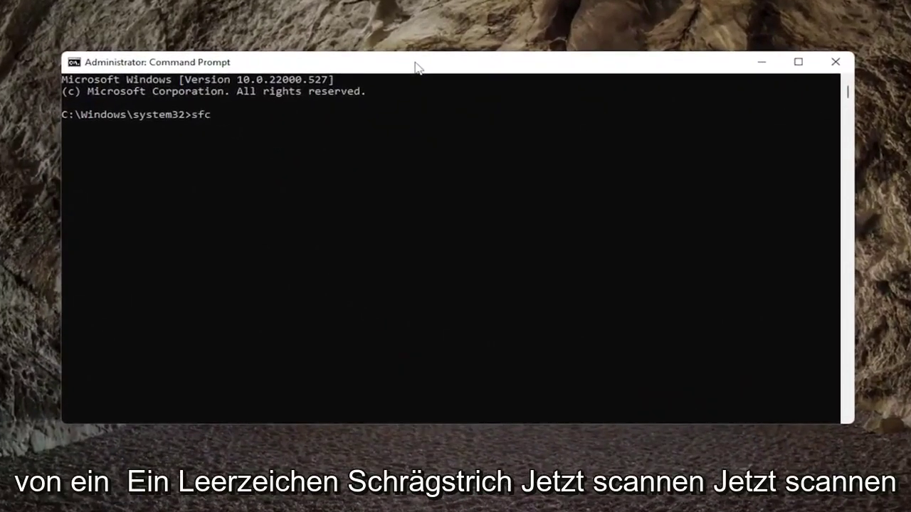
pyautogui.write('/scannow')
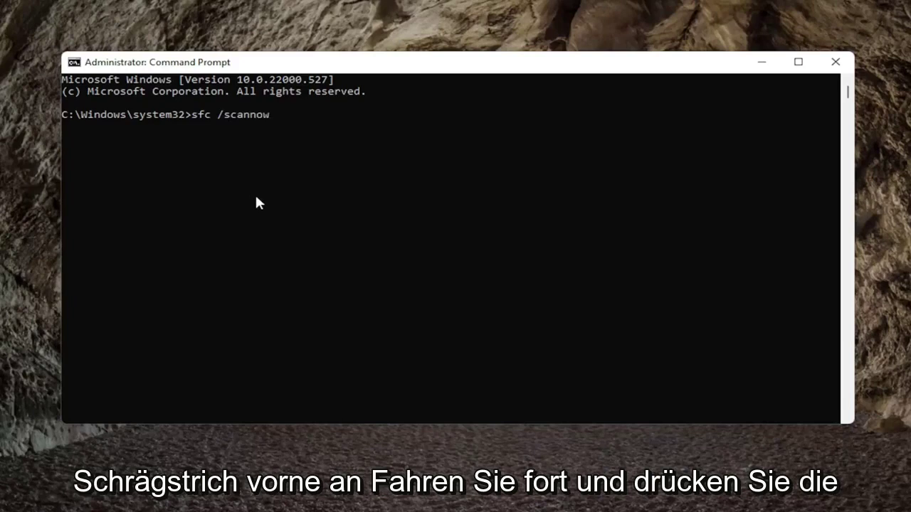
pyautogui.press('Return')
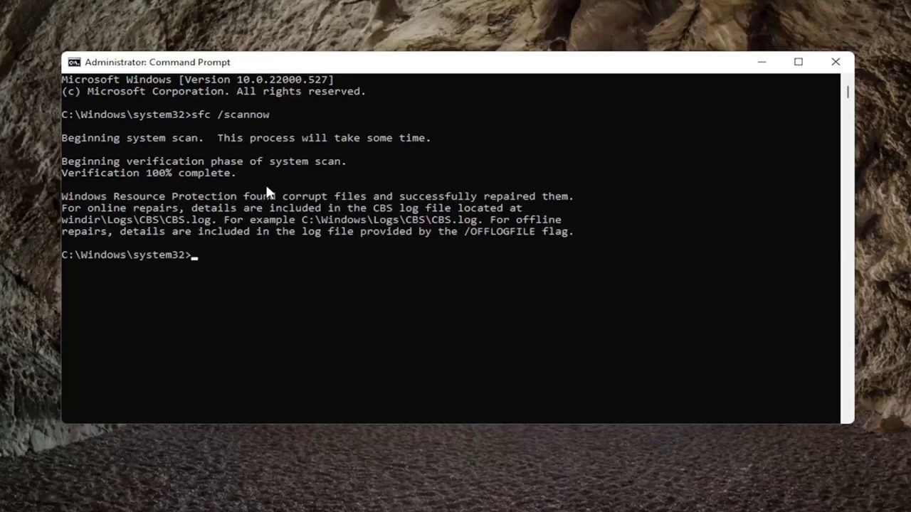
# Close Command Prompt and launch the Services app from a 'services' search
pyautogui.click(837, 63)
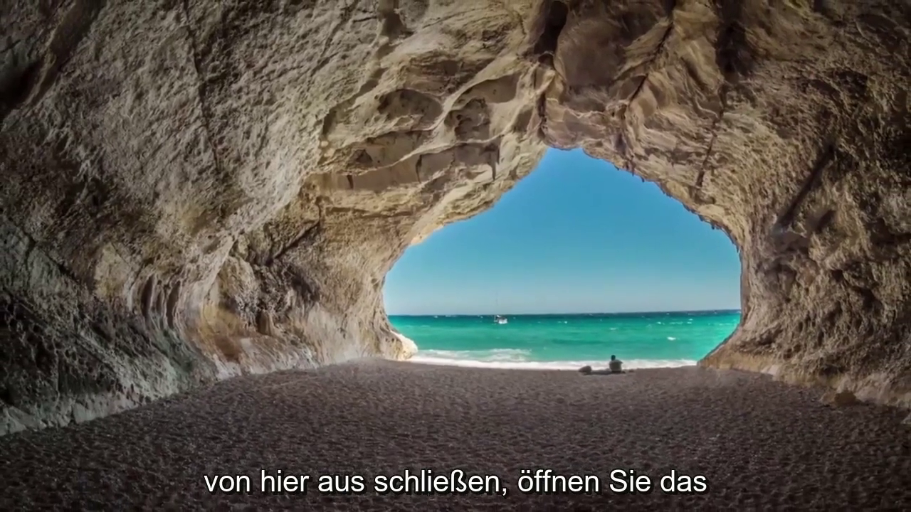
pyautogui.click(401, 503)
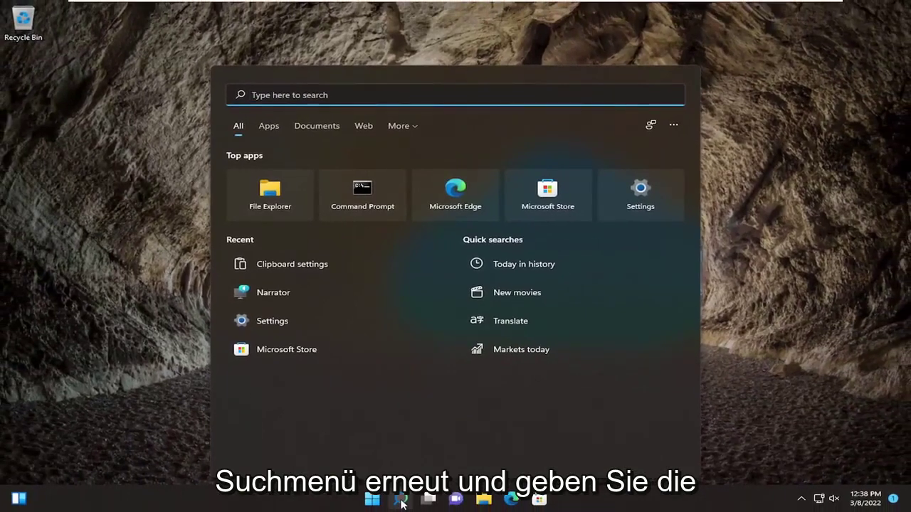
pyautogui.write('services')
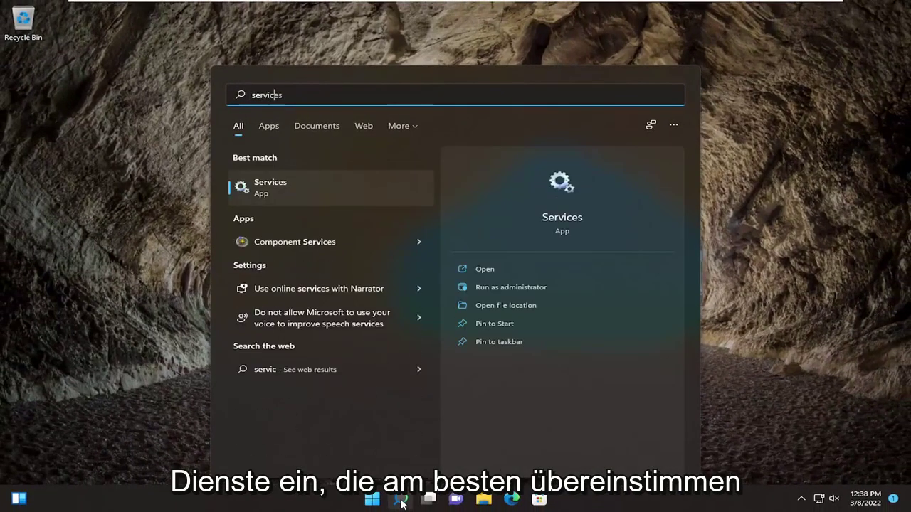
pyautogui.click(287, 184)
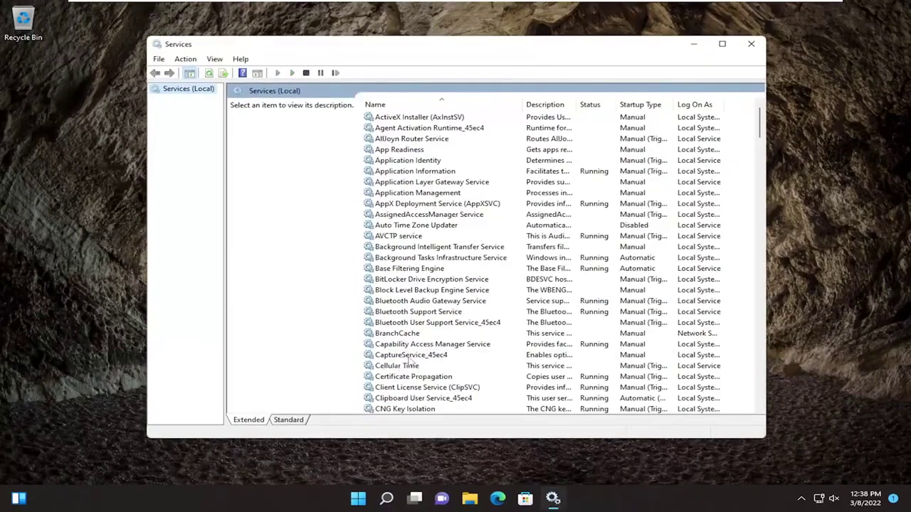
# Scroll down the services list and select the SysMain service
pyautogui.click(407, 355)
pyautogui.scroll(-8, 408, 353)
pyautogui.scroll(-20, 408, 352)
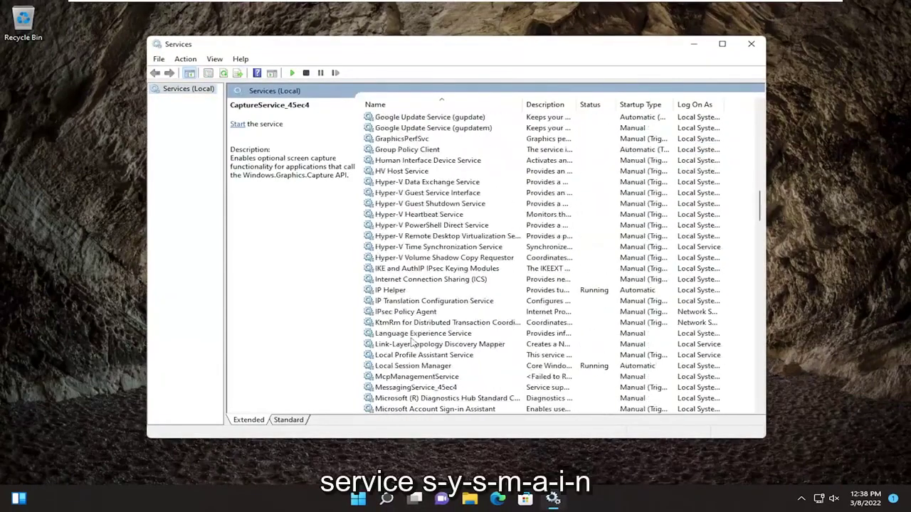
pyautogui.scroll(-20, 412, 342)
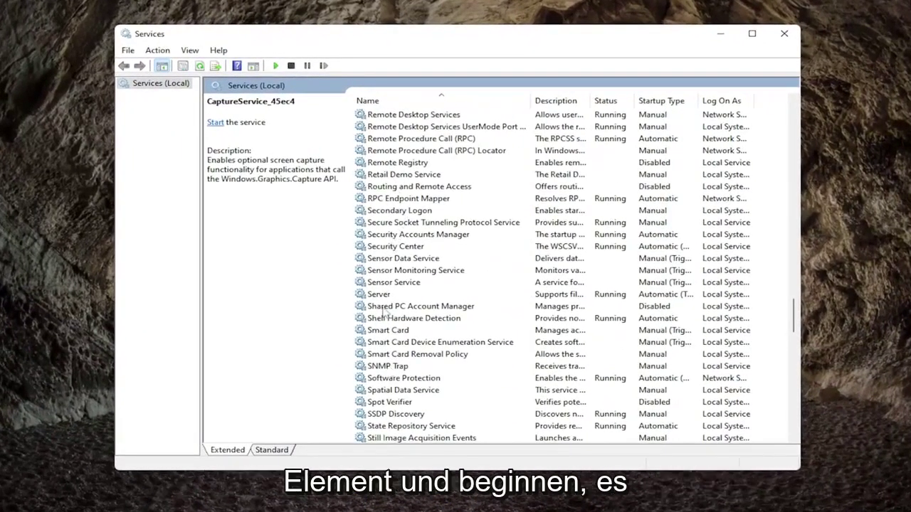
pyautogui.click(414, 354)
pyautogui.scroll(-1, 413, 356)
pyautogui.scroll(-4, 413, 357)
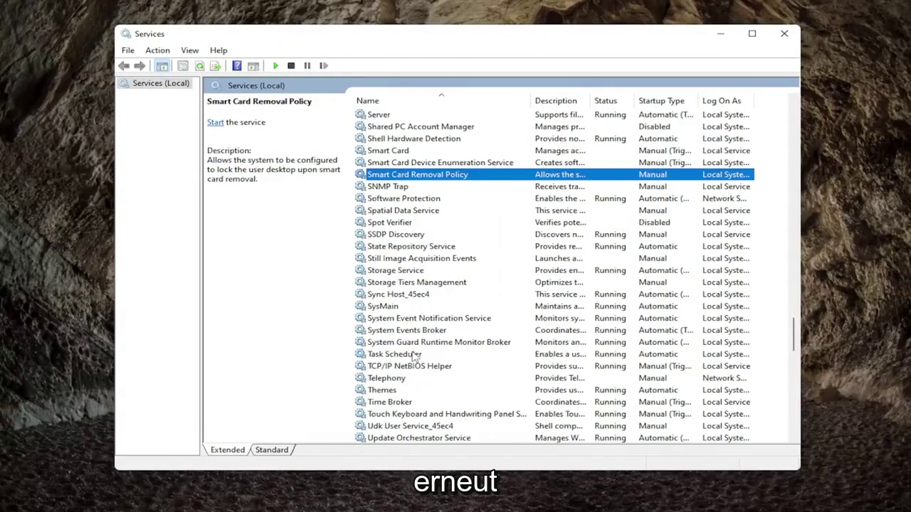
pyautogui.click(384, 307)
# Set SysMain's startup type to Disabled, stop it, apply, and close Services
pyautogui.doubleClick(390, 309)
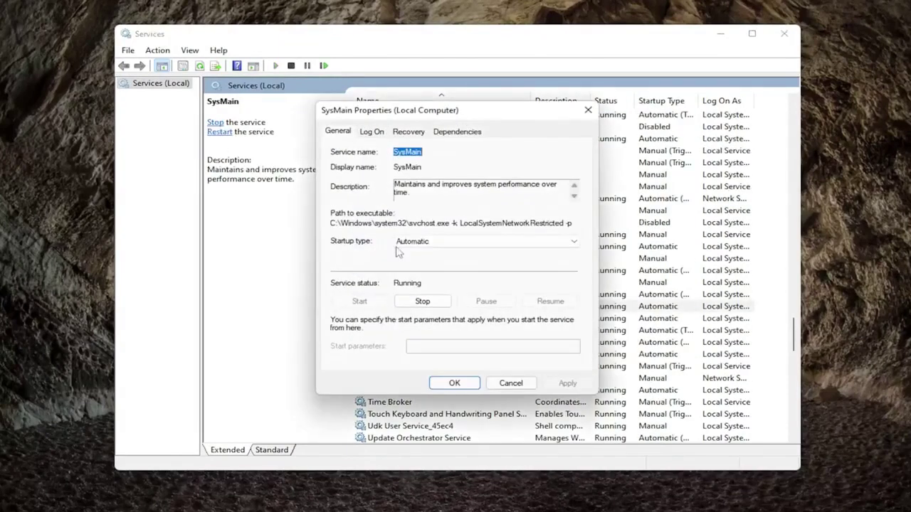
pyautogui.click(419, 242)
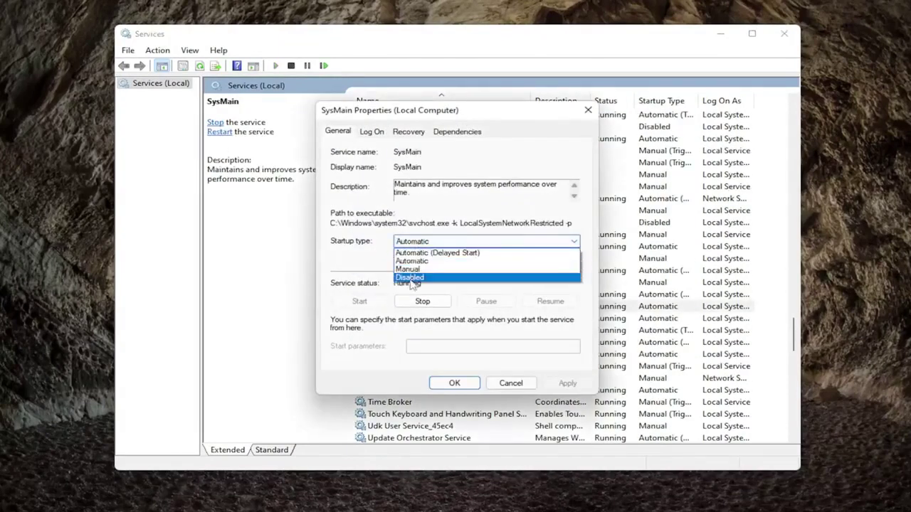
pyautogui.click(411, 278)
pyautogui.click(433, 302)
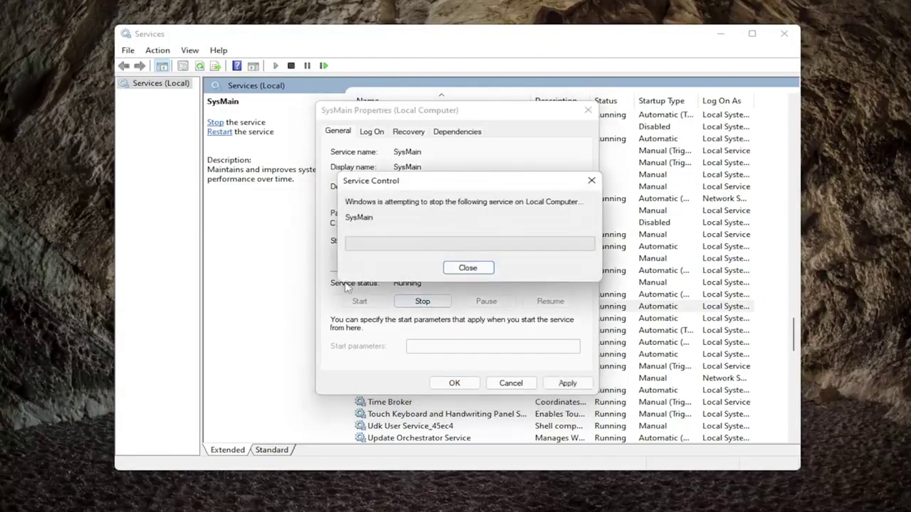
pyautogui.click(567, 383)
pyautogui.click(455, 383)
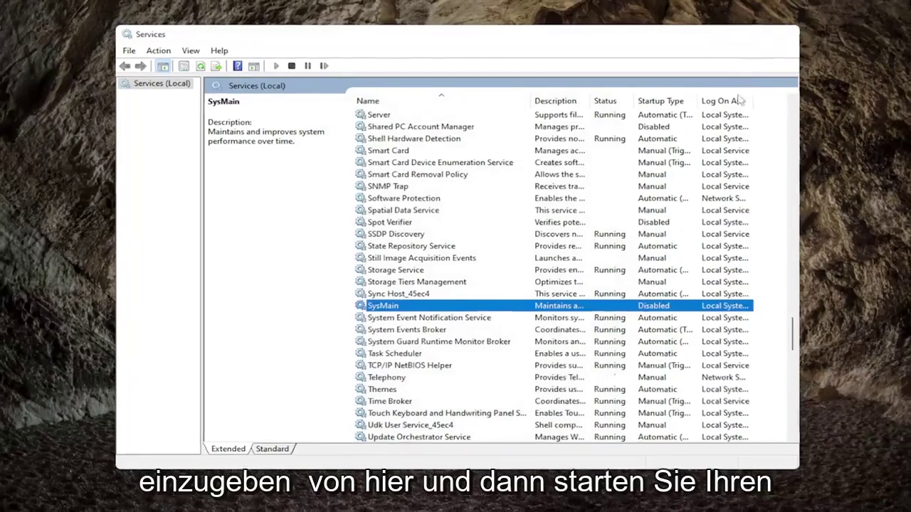
pyautogui.click(783, 34)
# Restart the computer from the Start button's quick menu
pyautogui.rightClick(374, 500)
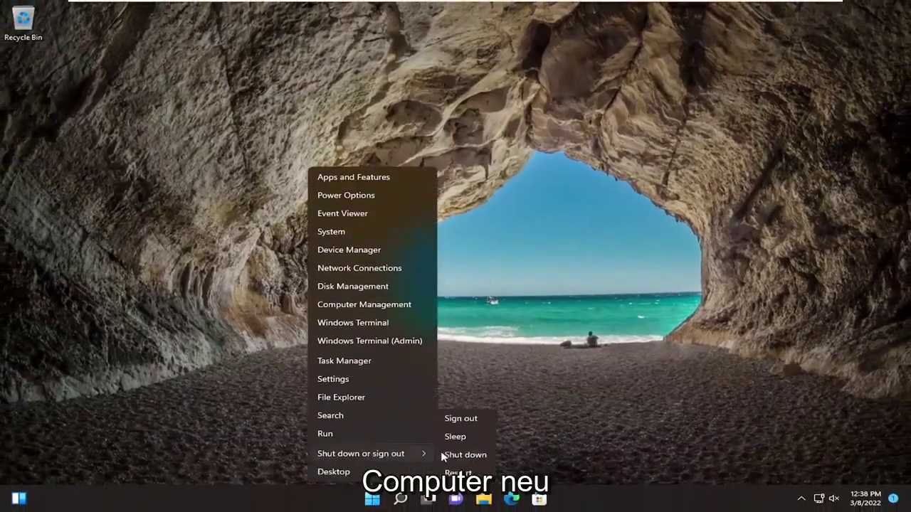
pyautogui.moveTo(413, 452)
pyautogui.click(451, 472)
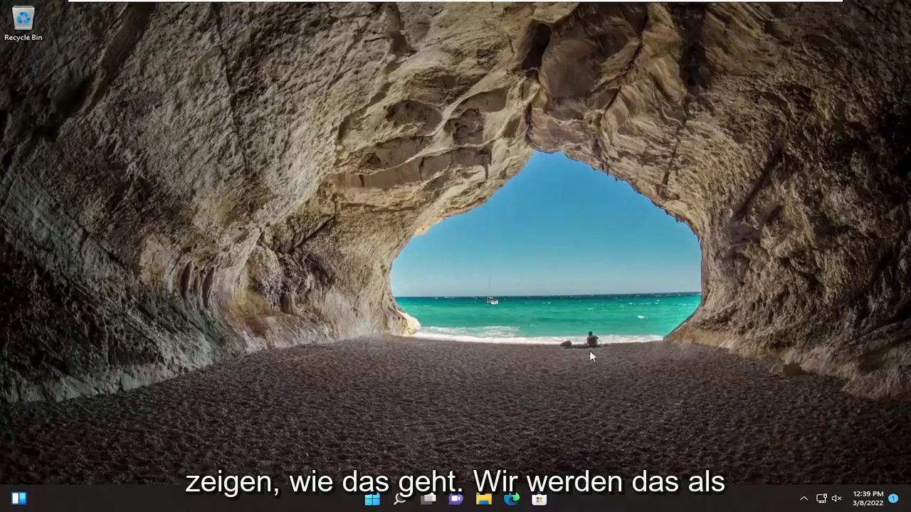
# Find Windows Update settings via search and go to its Advanced options
pyautogui.click(399, 500)
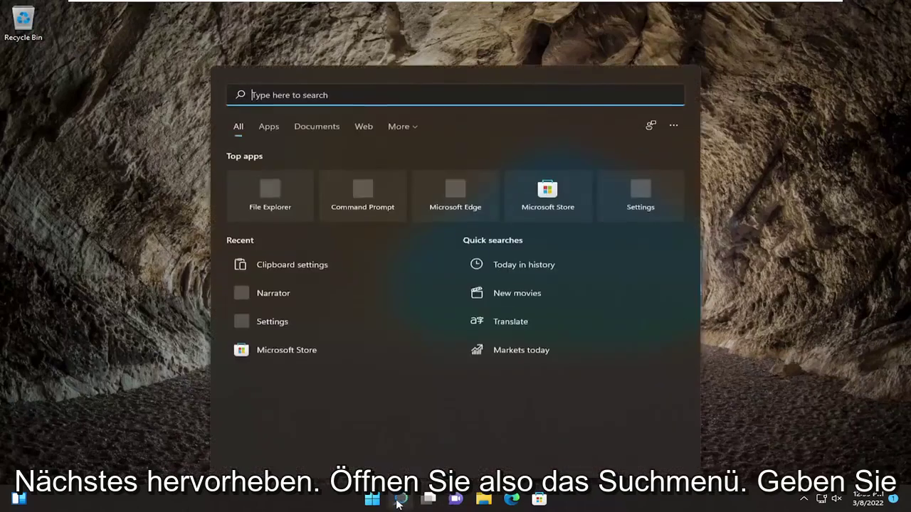
pyautogui.write('windows up')
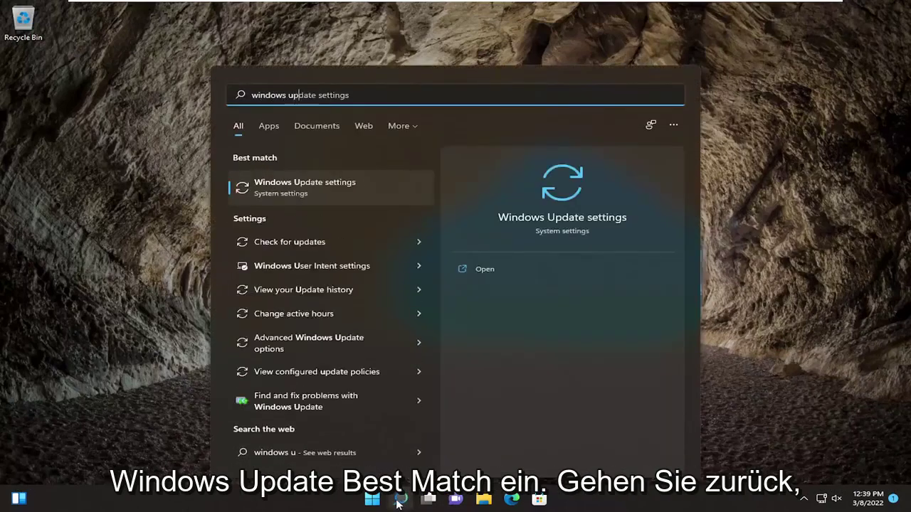
pyautogui.write('da')
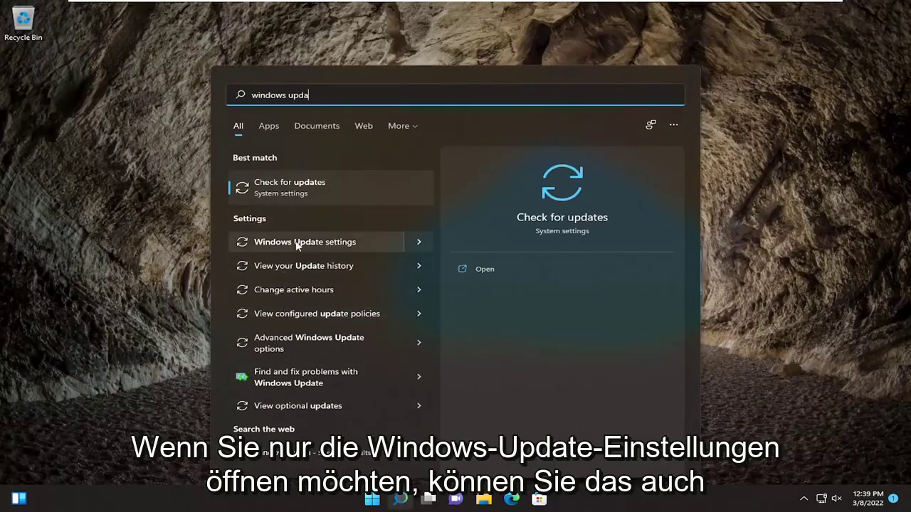
pyautogui.click(280, 189)
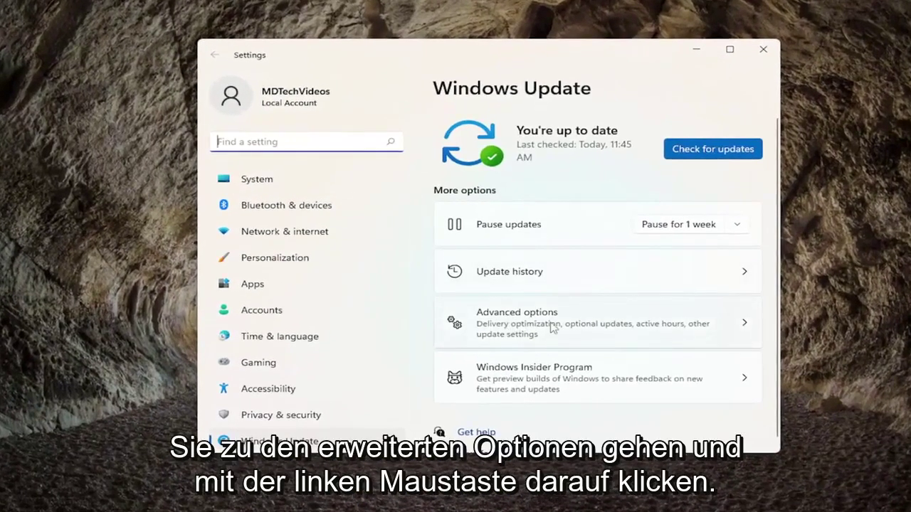
pyautogui.click(542, 324)
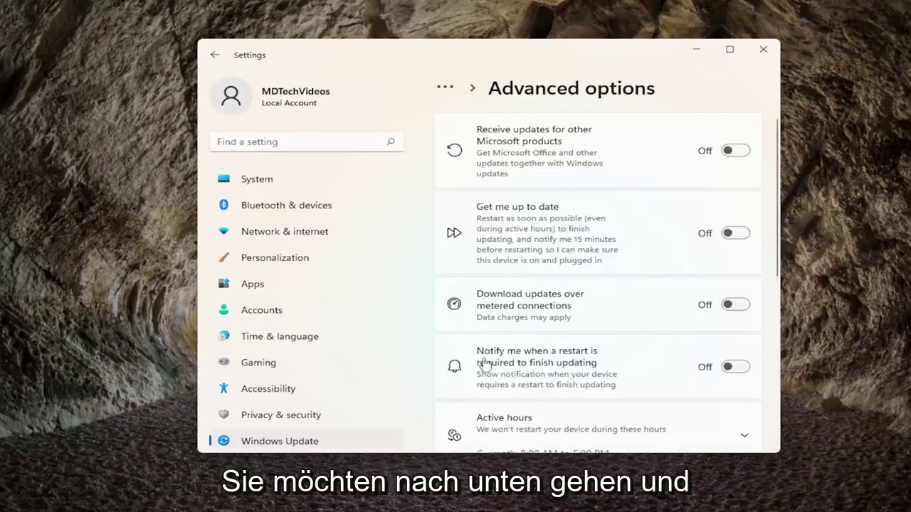
# In Delivery Optimization, switch Allow downloads from other PCs Off and close Settings
pyautogui.scroll(-3, 583, 327)
pyautogui.scroll(-2, 583, 327)
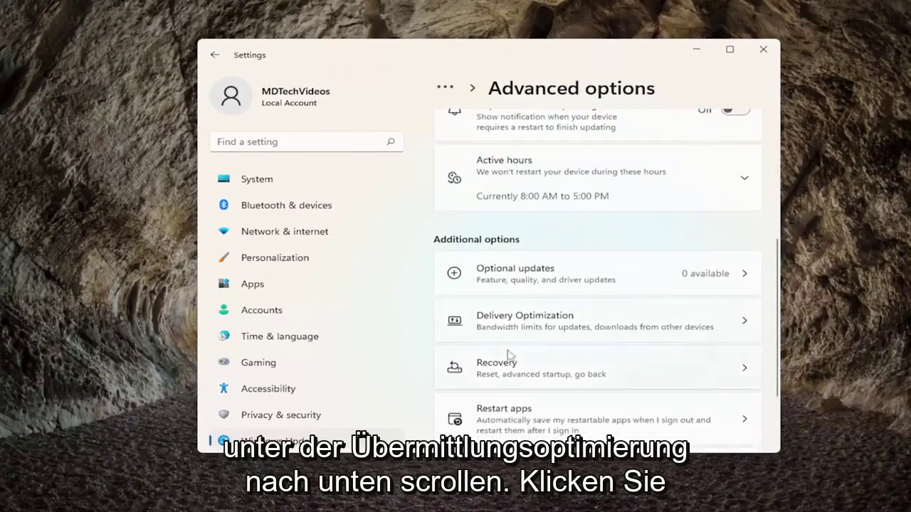
pyautogui.click(608, 327)
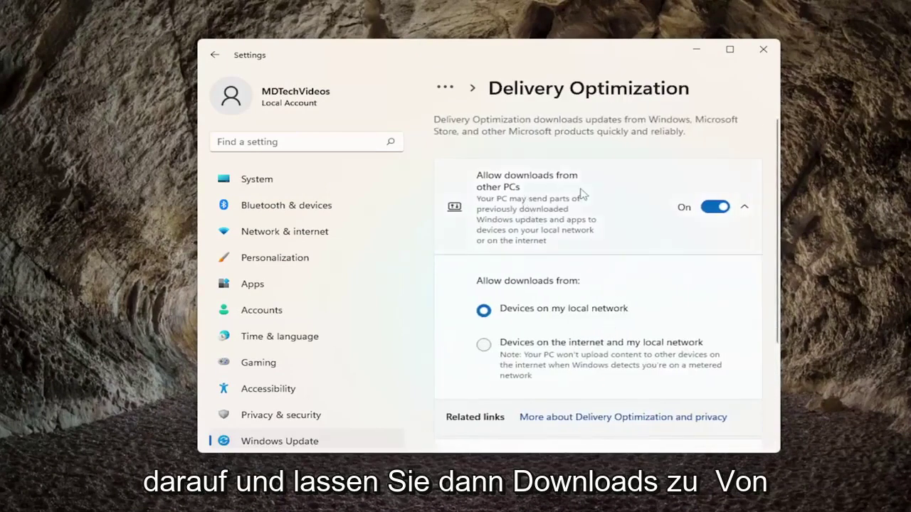
pyautogui.click(717, 208)
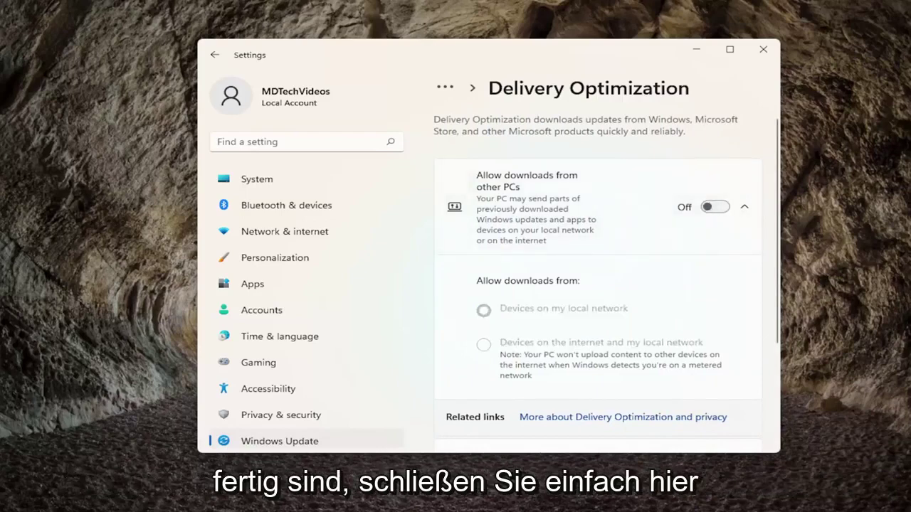
pyautogui.click(763, 49)
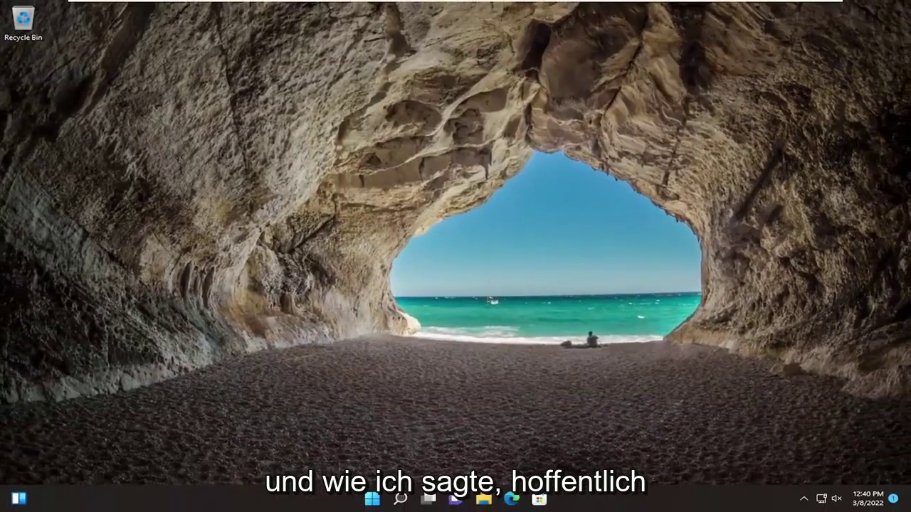